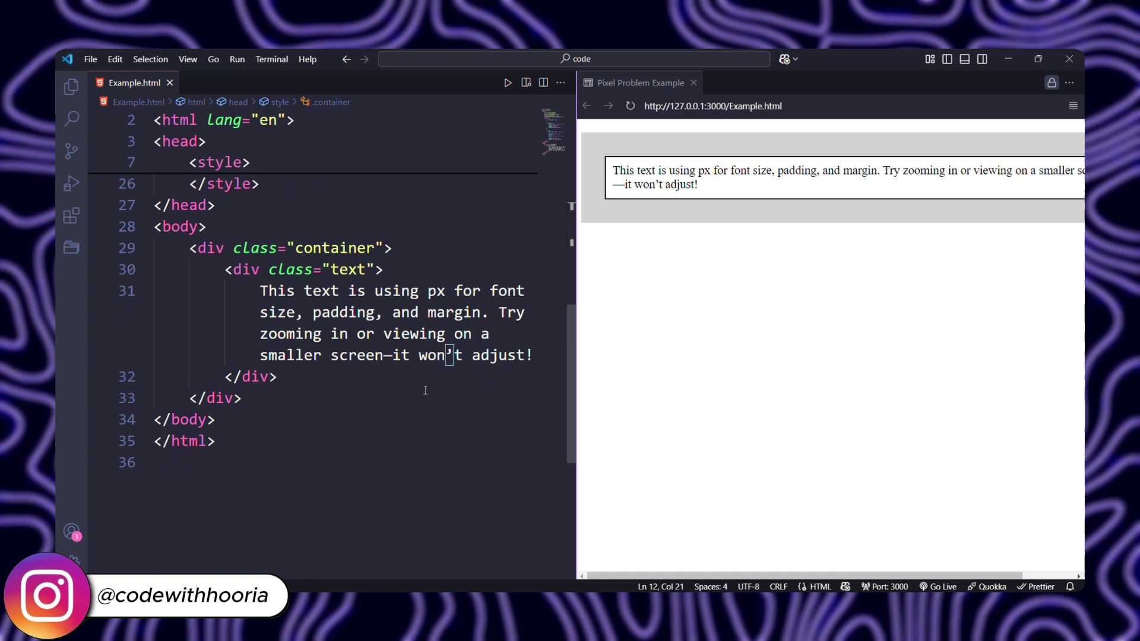
Drag the splitter to widen the px example's Live Preview and check its fixed text
{"action": "mouse_move", "coordinate": [574, 315]}
{"action": "left_mouse_down"}
{"action": "mouse_move", "coordinate": [428, 359]}
{"action": "mouse_move", "coordinate": [457, 354]}
{"action": "mouse_move", "coordinate": [292, 360]}
{"action": "left_mouse_up"}
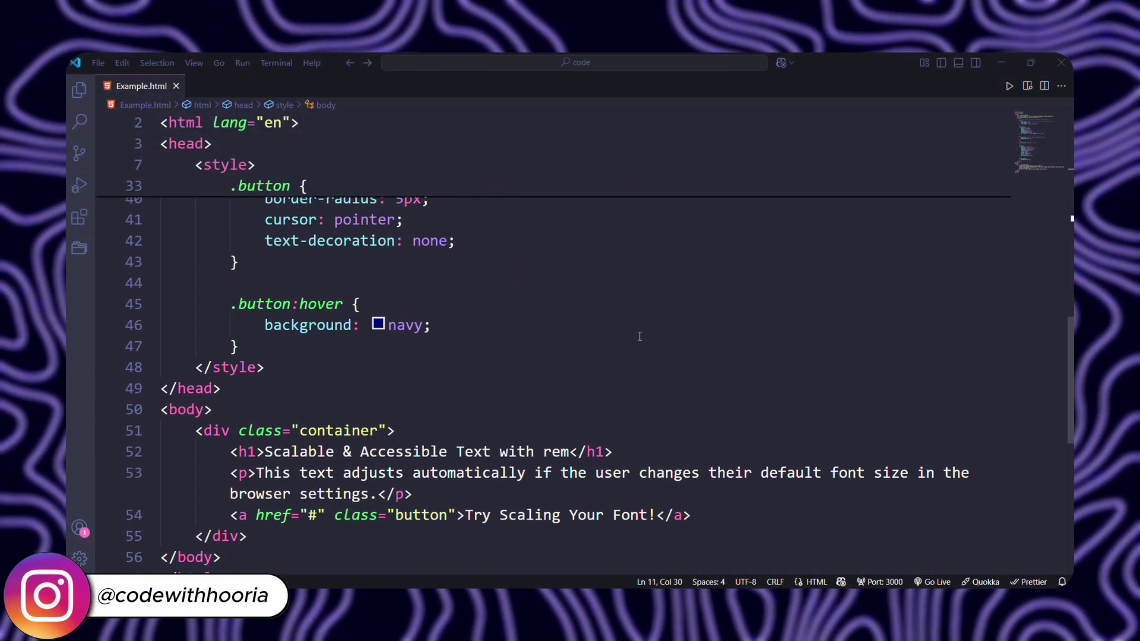
{"action": "scroll", "coordinate": [639, 336], "scroll_direction": "up", "scroll_amount": 1}
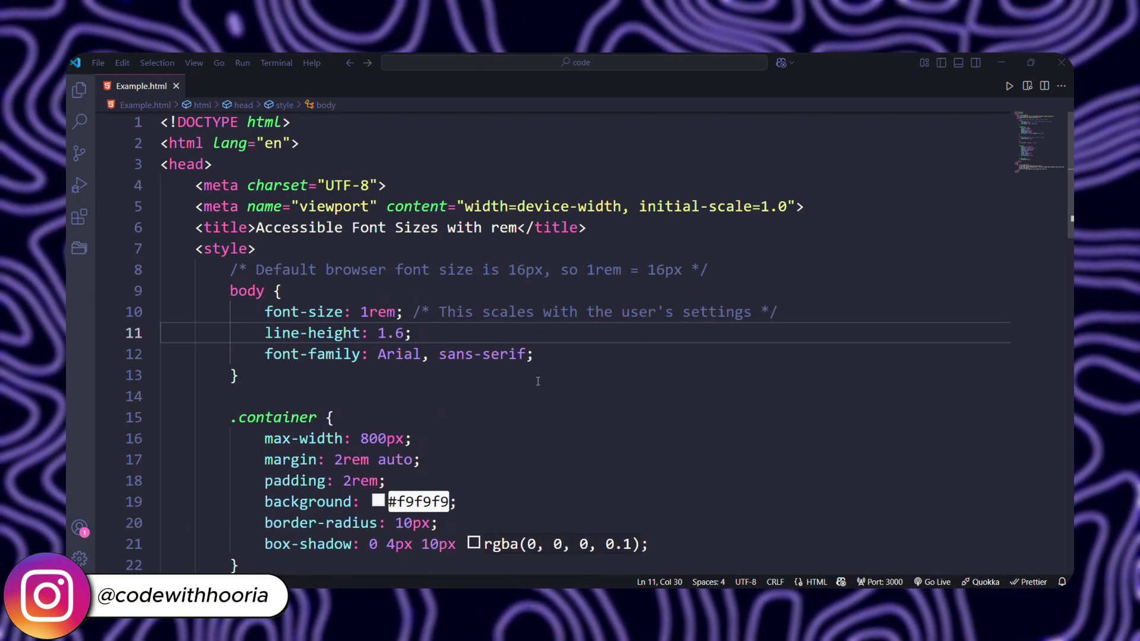
Show a live preview of the rem font-size example beside its code
{"action": "right_click", "coordinate": [528, 384]}
{"action": "left_click", "coordinate": [585, 296]}
Resize the rem preview wider and narrower to watch the text rewrap
{"action": "mouse_move", "coordinate": [585, 296]}
{"action": "left_mouse_down"}
{"action": "mouse_move", "coordinate": [357, 309]}
{"action": "mouse_move", "coordinate": [581, 308]}
{"action": "mouse_move", "coordinate": [716, 330]}
{"action": "left_mouse_up"}
{"action": "scroll", "coordinate": [715, 329], "scroll_direction": "down", "scroll_amount": 9}
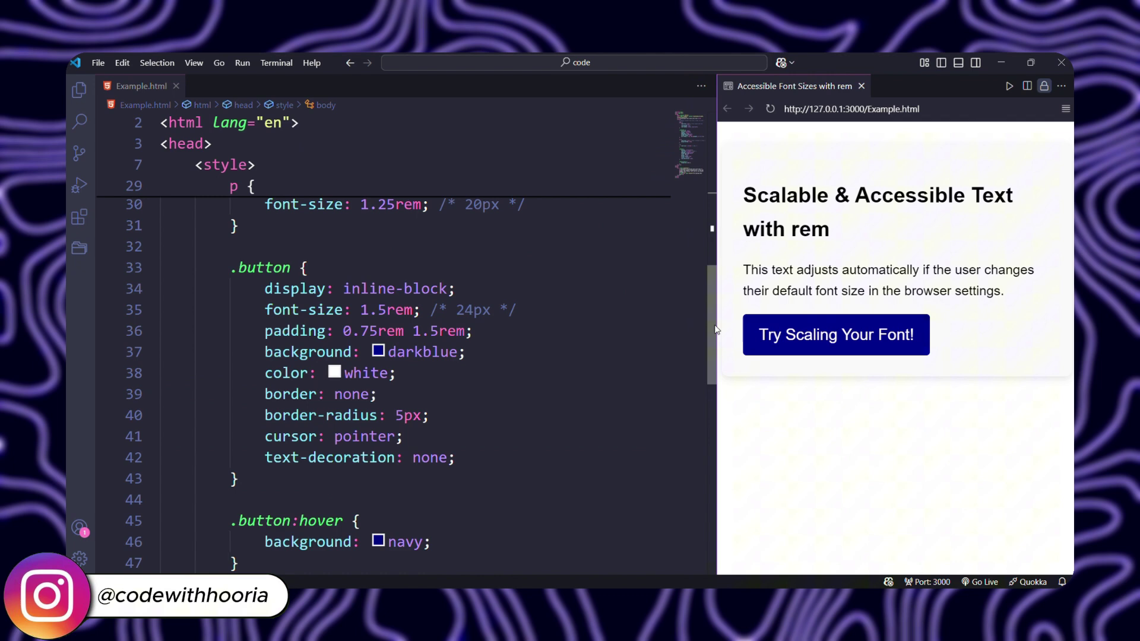
{"action": "mouse_move", "coordinate": [729, 276]}
{"action": "left_mouse_down"}
{"action": "mouse_move", "coordinate": [921, 287]}
{"action": "mouse_move", "coordinate": [712, 295]}
{"action": "mouse_move", "coordinate": [416, 281]}
{"action": "mouse_move", "coordinate": [419, 267]}
{"action": "mouse_move", "coordinate": [929, 267]}
{"action": "left_mouse_up"}
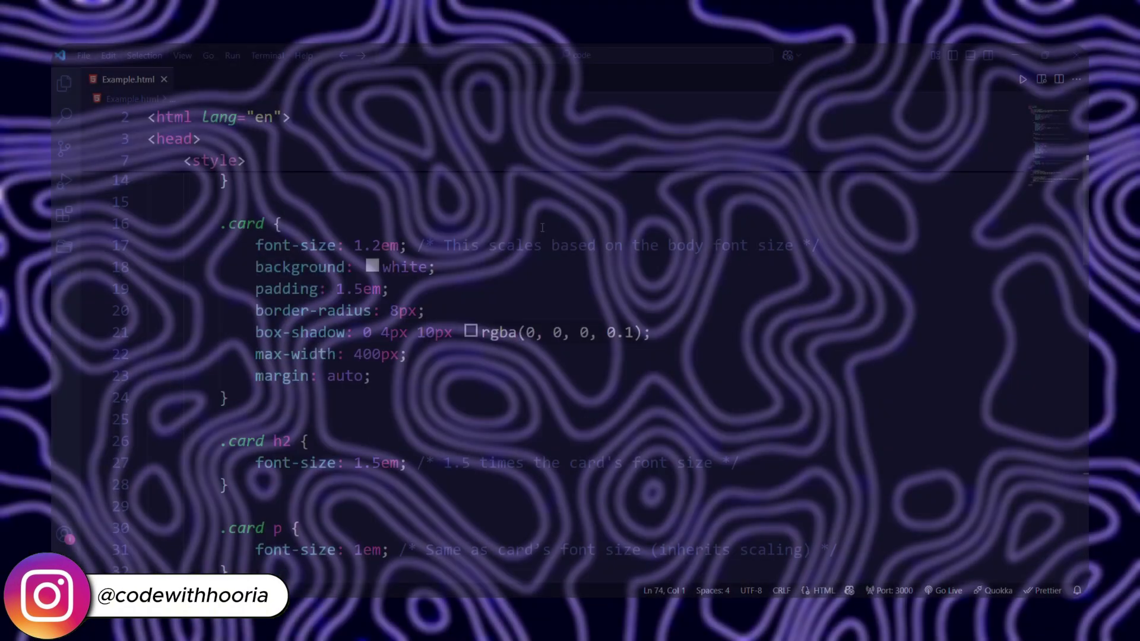
{"action": "scroll", "coordinate": [543, 227], "scroll_direction": "up", "scroll_amount": 15}
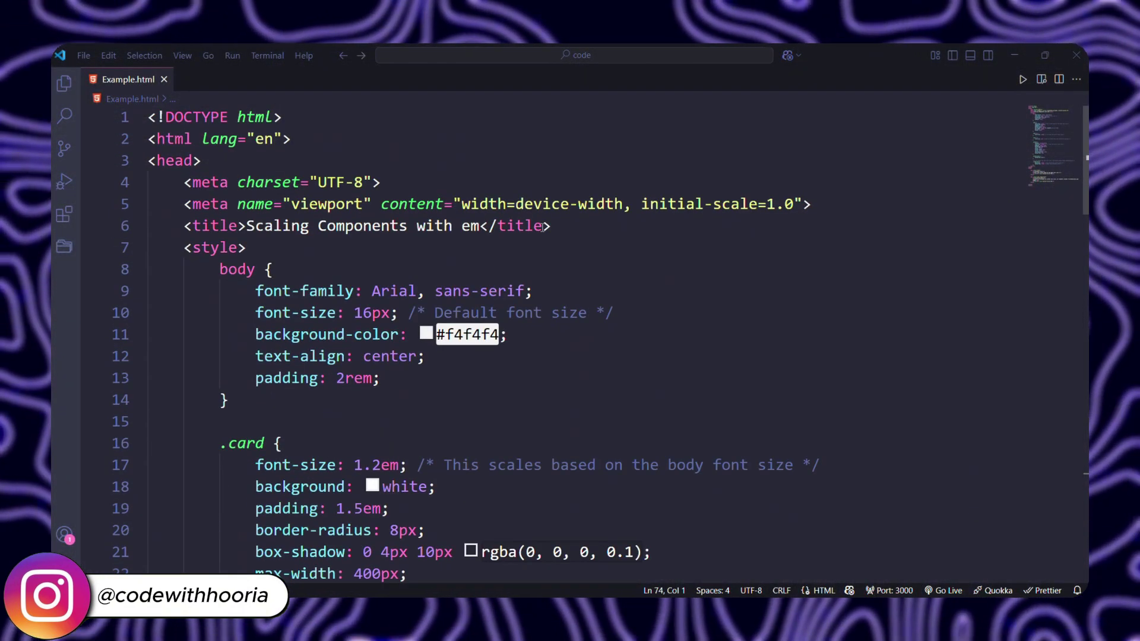
Preview the em card example and drag the divider to give the code more room
{"action": "right_click", "coordinate": [668, 267]}
{"action": "left_click", "coordinate": [739, 298]}
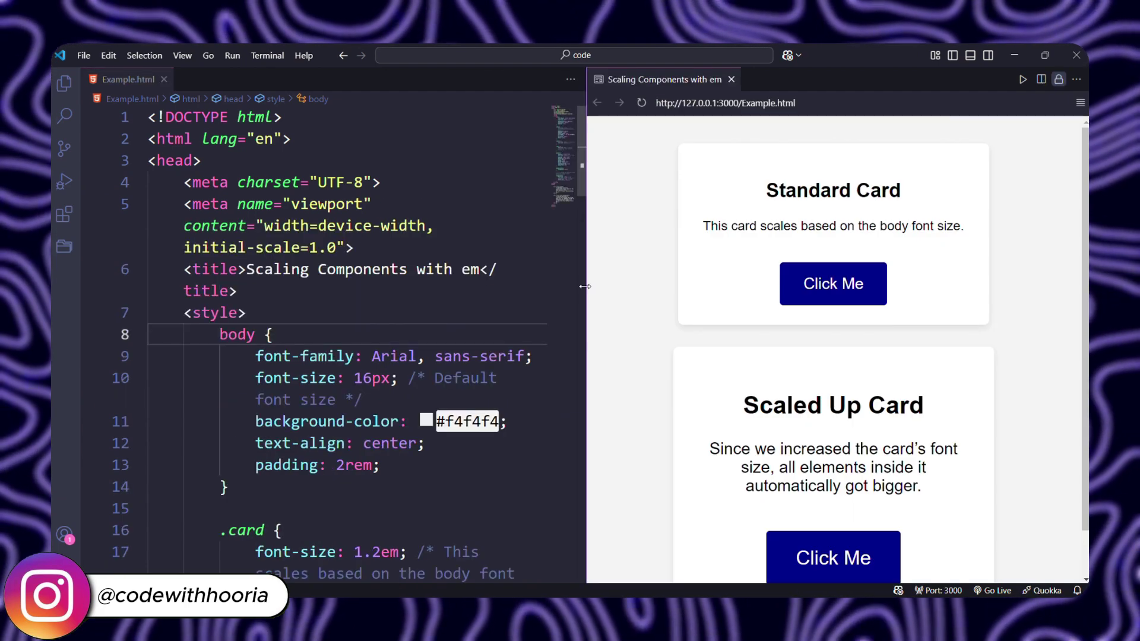
{"action": "scroll", "coordinate": [632, 313], "scroll_direction": "down", "scroll_amount": 1}
{"action": "scroll", "coordinate": [631, 313], "scroll_direction": "up", "scroll_amount": 1}
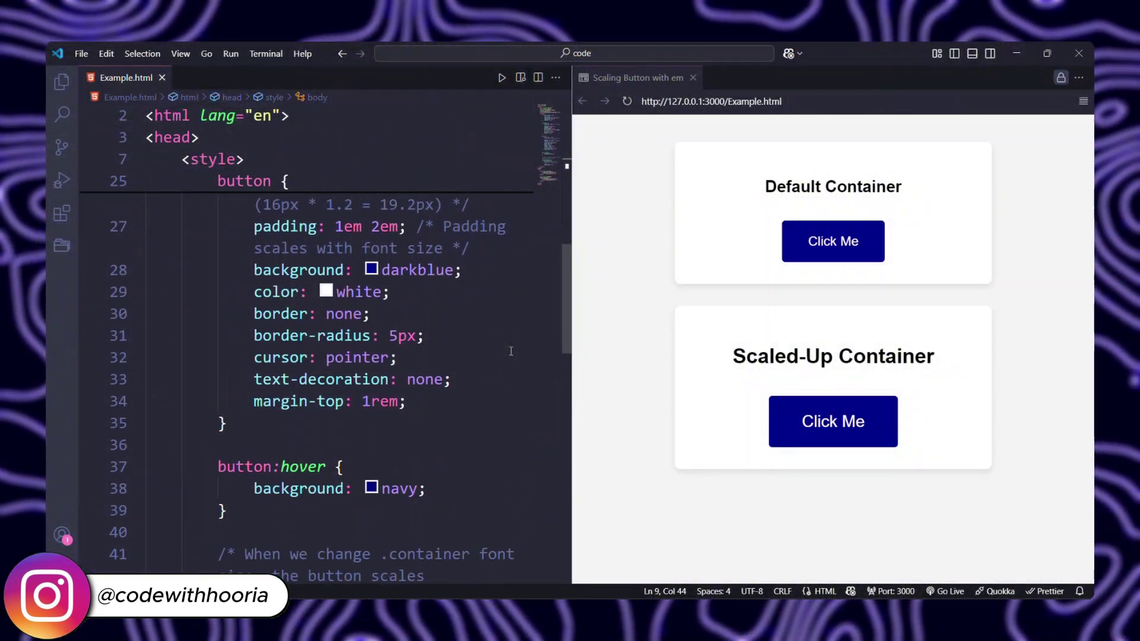
{"action": "scroll", "coordinate": [510, 351], "scroll_direction": "down", "scroll_amount": 3}
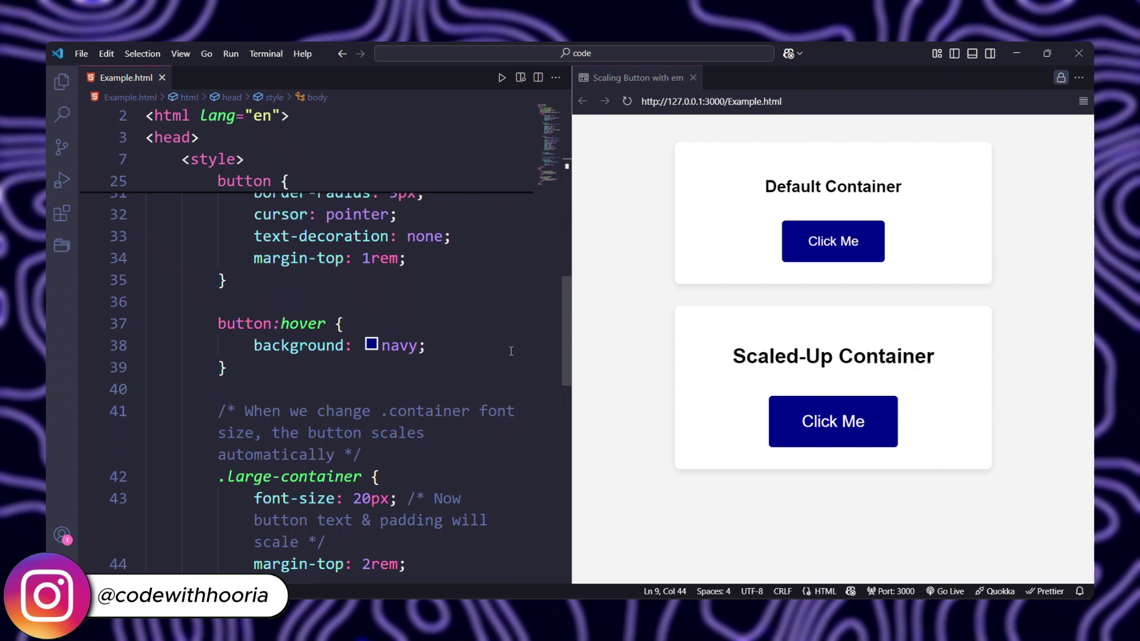
{"action": "scroll", "coordinate": [510, 351], "scroll_direction": "down", "scroll_amount": 2}
{"action": "scroll", "coordinate": [510, 352], "scroll_direction": "down", "scroll_amount": 1}
{"action": "scroll", "coordinate": [511, 352], "scroll_direction": "down", "scroll_amount": 1}
{"action": "scroll", "coordinate": [511, 351], "scroll_direction": "down", "scroll_amount": 1}
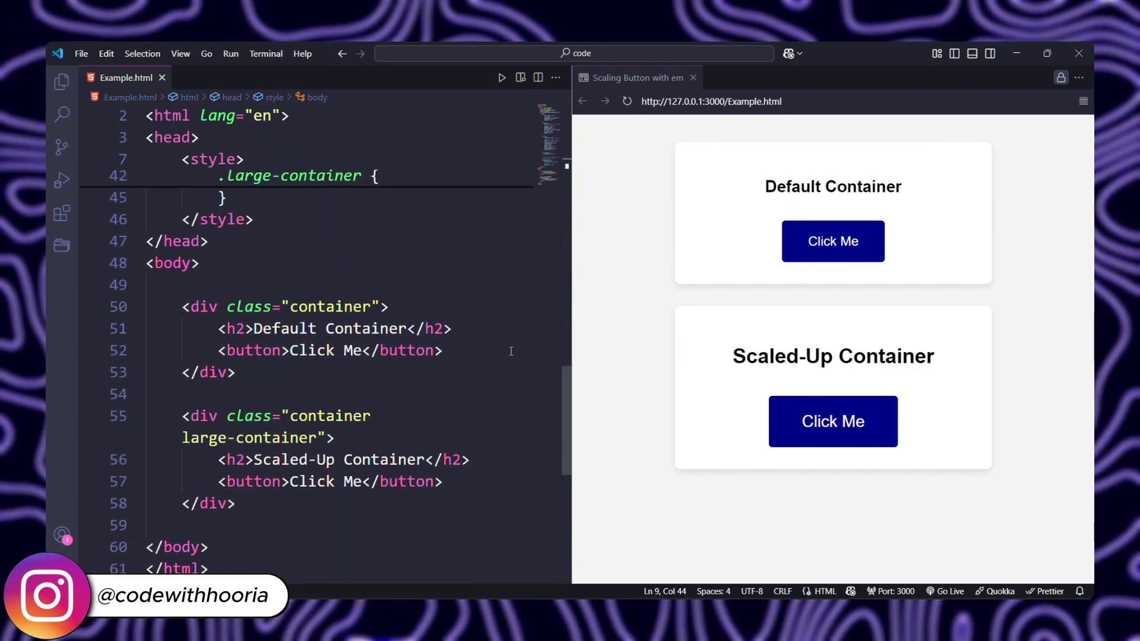
{"action": "scroll", "coordinate": [510, 351], "scroll_direction": "down", "scroll_amount": 1}
{"action": "scroll", "coordinate": [510, 352], "scroll_direction": "up", "scroll_amount": 4}
{"action": "scroll", "coordinate": [510, 351], "scroll_direction": "up", "scroll_amount": 5}
{"action": "scroll", "coordinate": [510, 351], "scroll_direction": "up", "scroll_amount": 5}
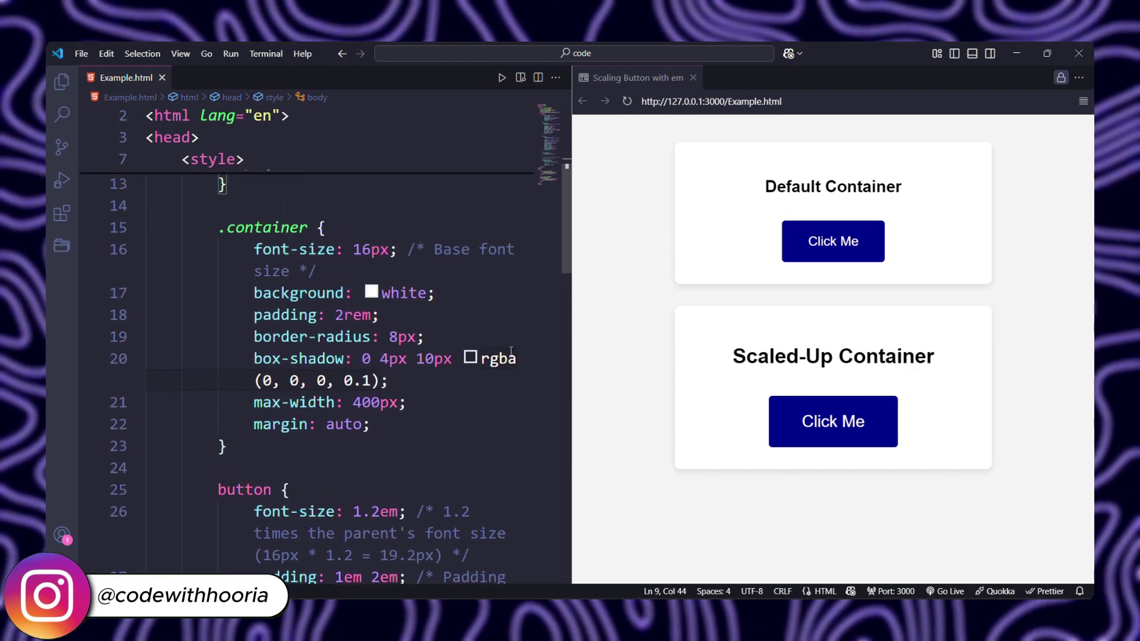
{"action": "scroll", "coordinate": [511, 351], "scroll_direction": "up", "scroll_amount": 4}
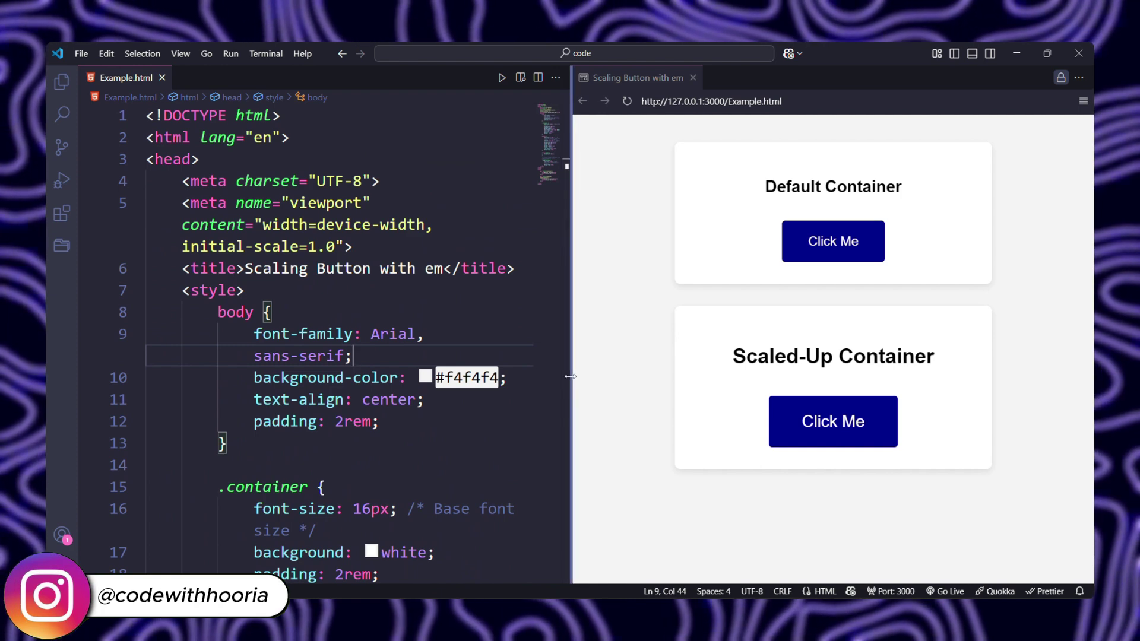
{"action": "mouse_move", "coordinate": [571, 376]}
{"action": "left_mouse_down"}
{"action": "mouse_move", "coordinate": [925, 377]}
{"action": "mouse_move", "coordinate": [764, 389]}
{"action": "mouse_move", "coordinate": [898, 395]}
{"action": "mouse_move", "coordinate": [655, 452]}
{"action": "left_mouse_up"}
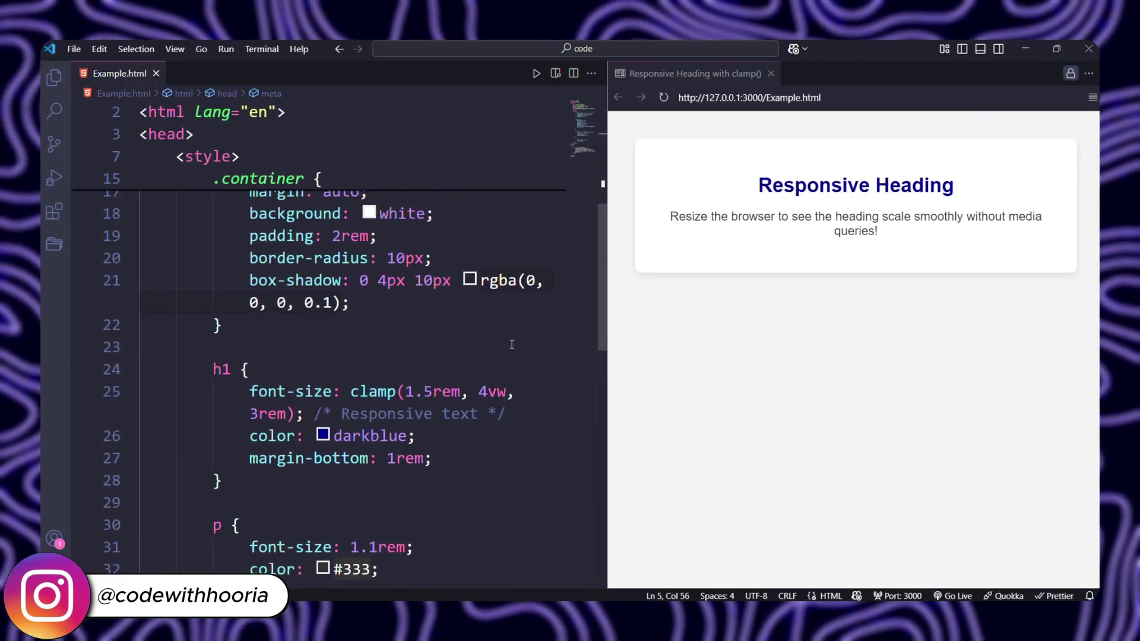
{"action": "scroll", "coordinate": [512, 345], "scroll_direction": "up", "scroll_amount": 7}
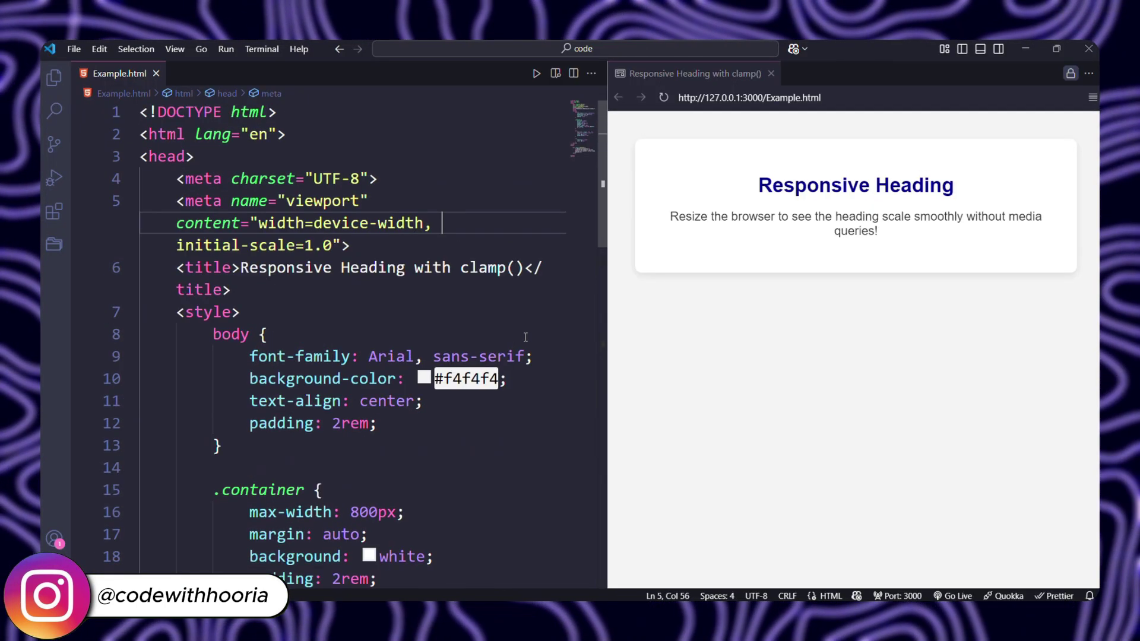
Widen the Live Preview so the clamp() Responsive Heading grows larger
{"action": "mouse_move", "coordinate": [607, 339]}
{"action": "left_mouse_down"}
{"action": "mouse_move", "coordinate": [408, 334]}
{"action": "mouse_move", "coordinate": [946, 339]}
{"action": "mouse_move", "coordinate": [785, 350]}
{"action": "mouse_move", "coordinate": [221, 342]}
{"action": "mouse_move", "coordinate": [624, 337]}
{"action": "left_mouse_up"}
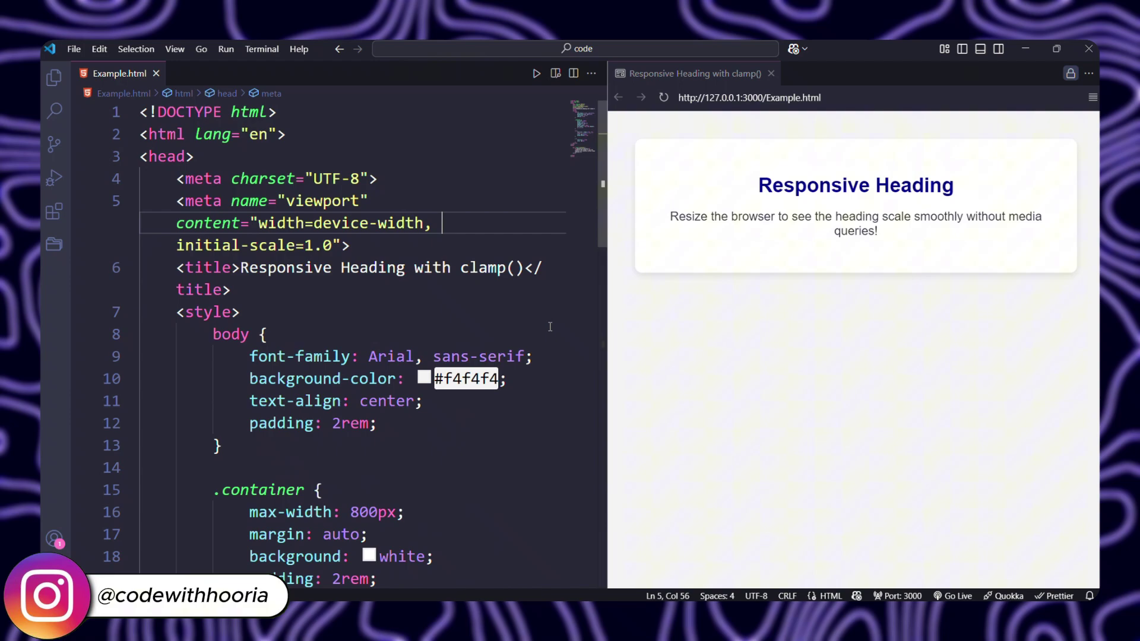
{"action": "mouse_move", "coordinate": [603, 357]}
{"action": "left_mouse_down"}
{"action": "mouse_move", "coordinate": [481, 357]}
{"action": "mouse_move", "coordinate": [875, 353]}
{"action": "mouse_move", "coordinate": [720, 349]}
{"action": "left_mouse_up"}
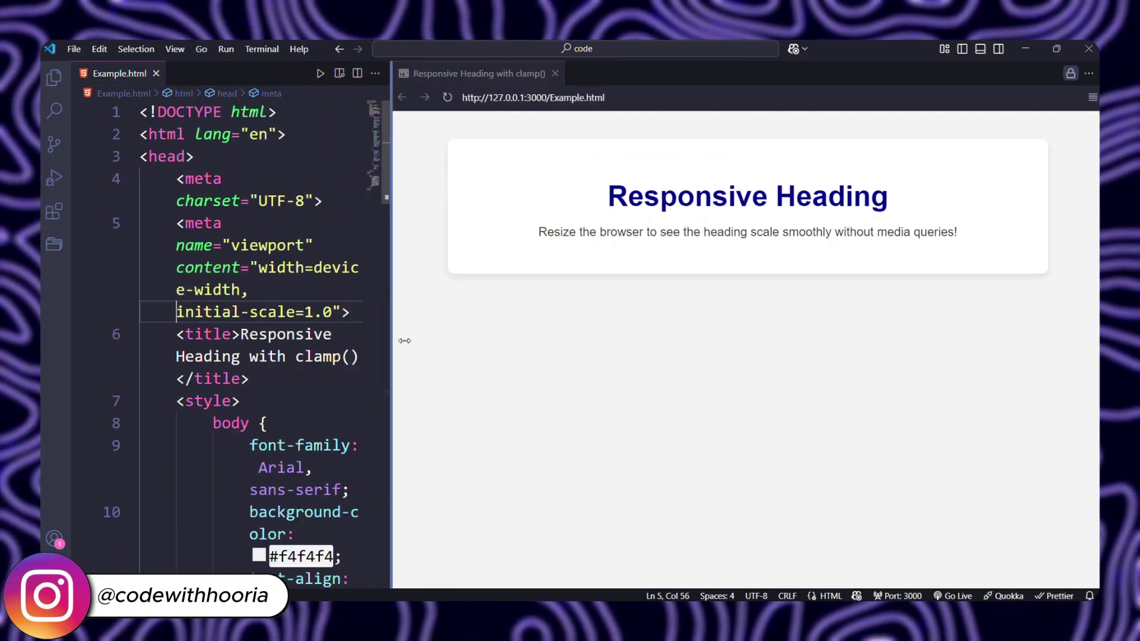